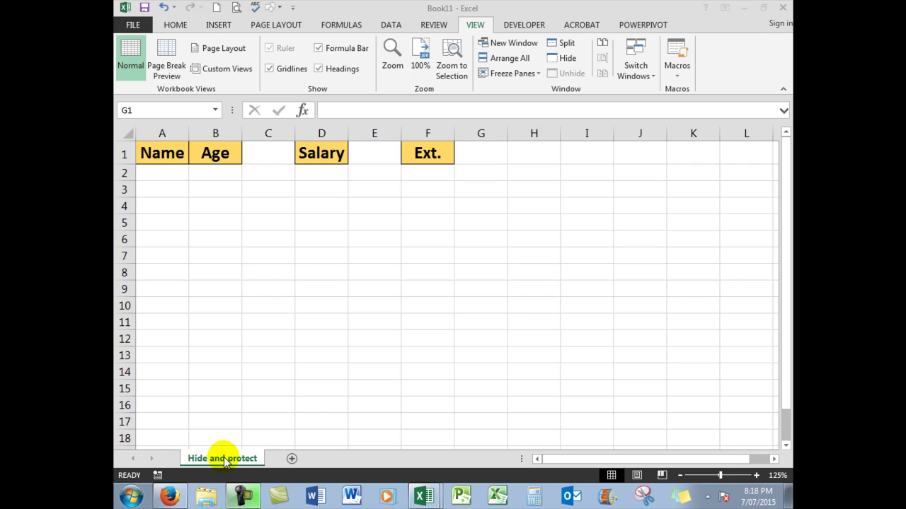
# Hide all columns from G through the last column of the sheet
pyautogui.click(480, 132)
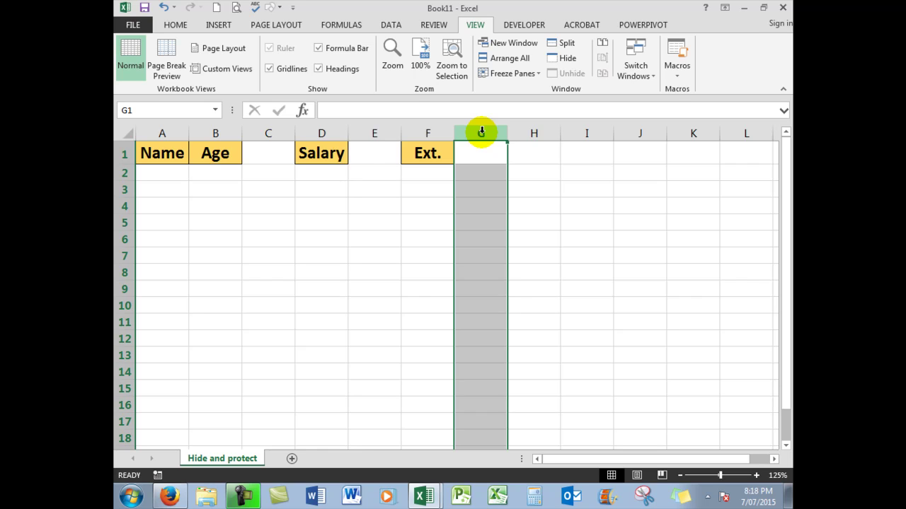
pyautogui.hotkey('ctrl', 'shift', 'Right')
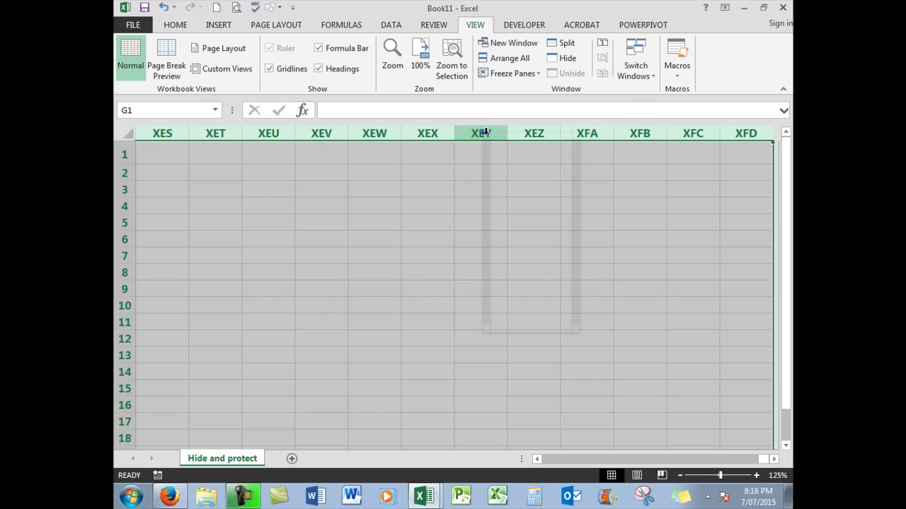
pyautogui.rightClick(481, 132)
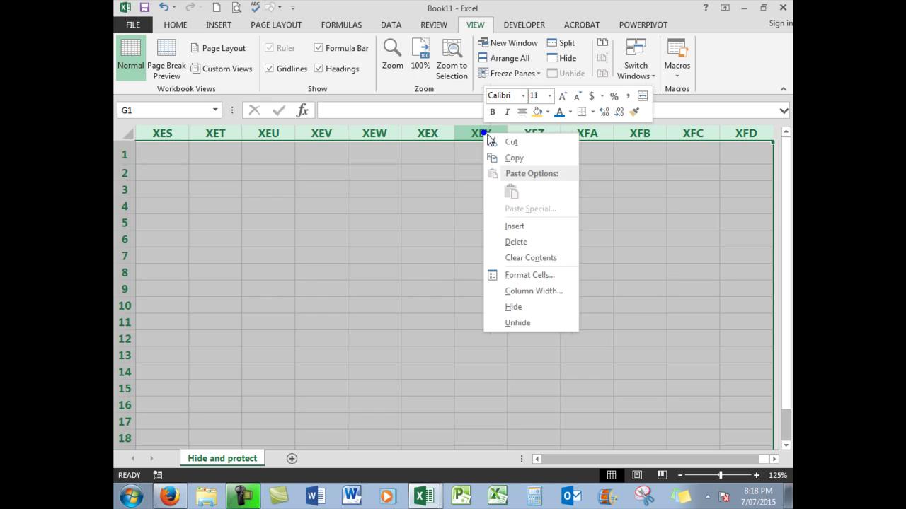
pyautogui.click(516, 307)
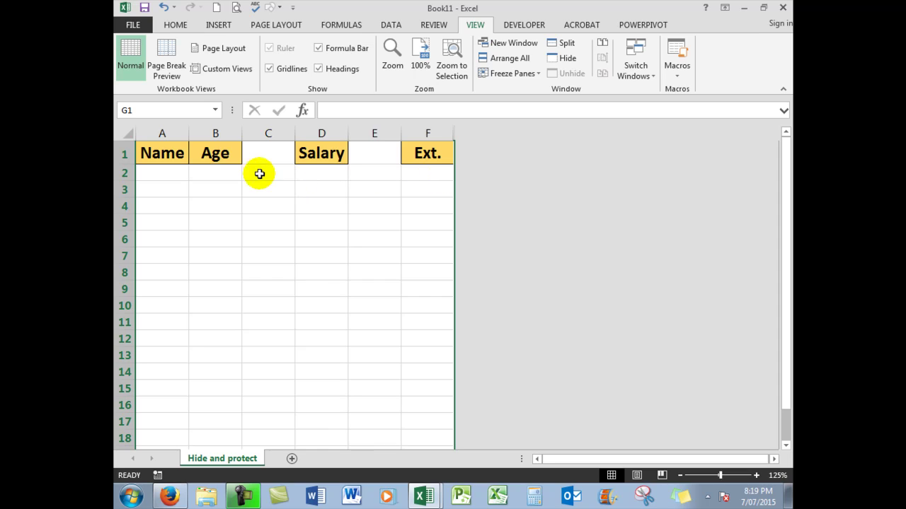
# Unlock the cells from row 2 down to the last row in the Name, Age, Salary and Ext. columns
pyautogui.moveTo(163, 174); pyautogui.dragTo(197, 173)
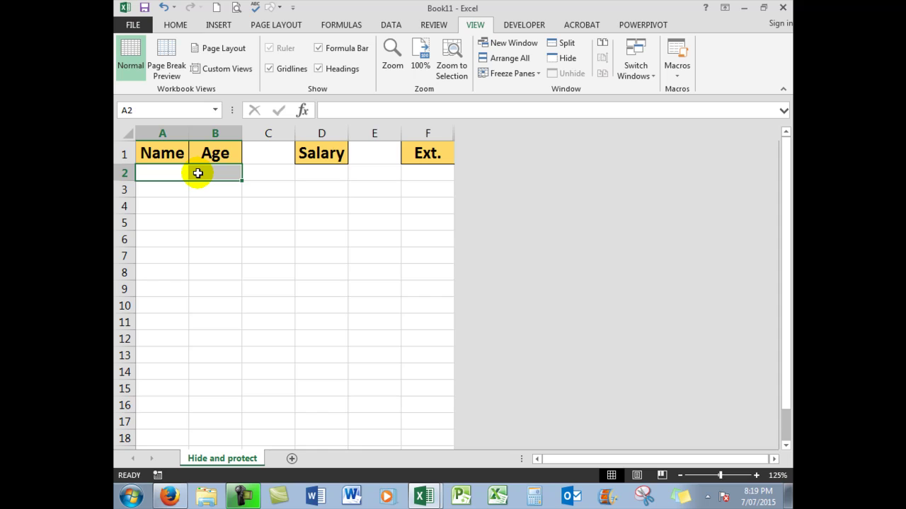
pyautogui.hotkey('ctrl', 'shift', 'Down')
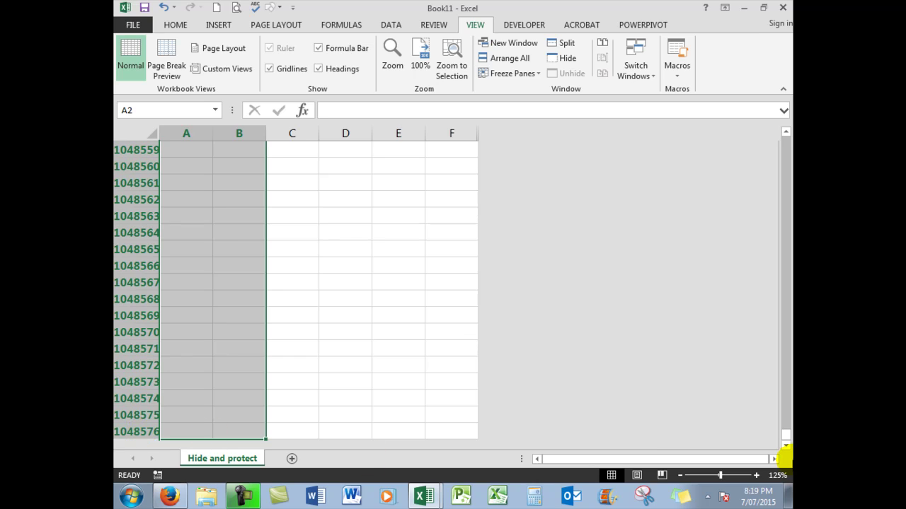
pyautogui.moveTo(785, 435); pyautogui.dragTo(787, 137)
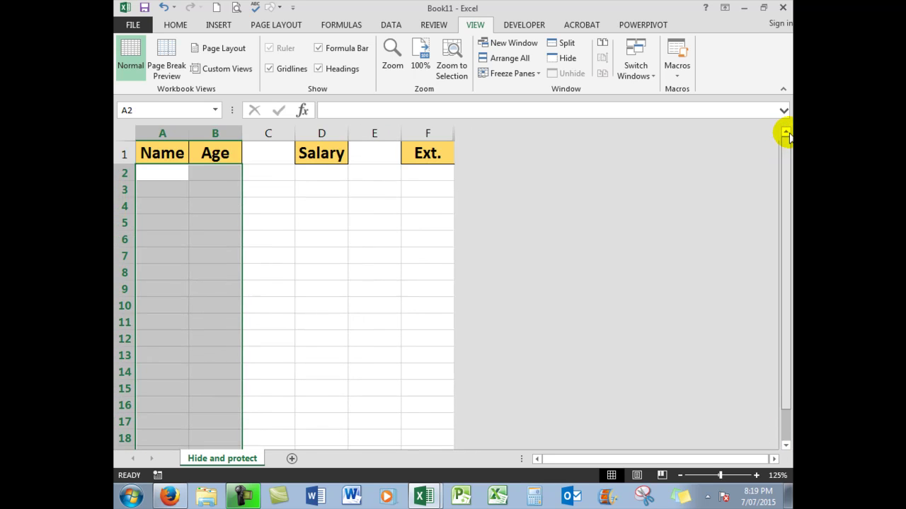
pyautogui.keyDown('ctrl'); pyautogui.click(320, 175); pyautogui.keyUp('ctrl')
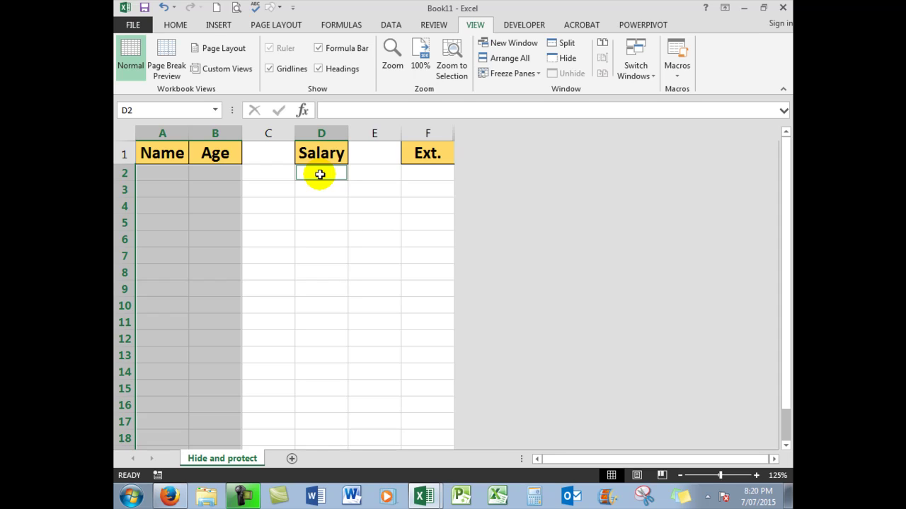
pyautogui.hotkey('ctrl', 'shift', 'Down')
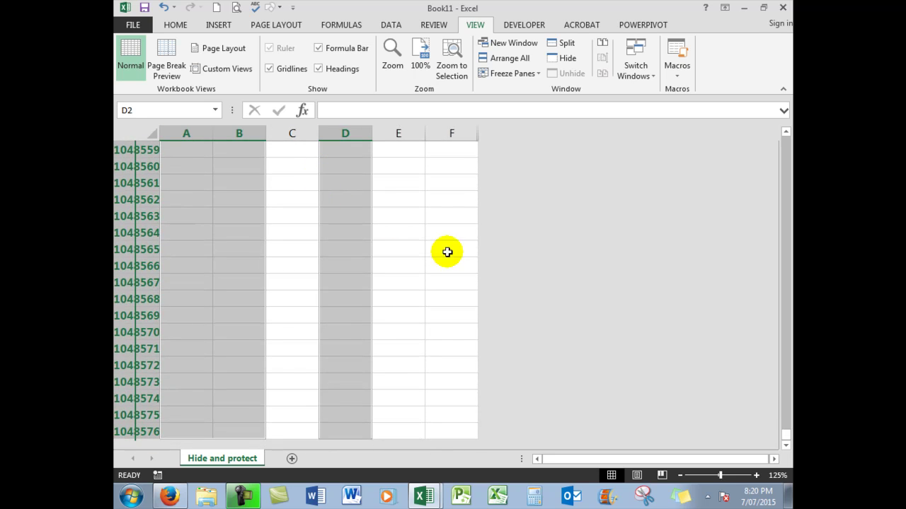
pyautogui.moveTo(786, 437); pyautogui.dragTo(786, 135)
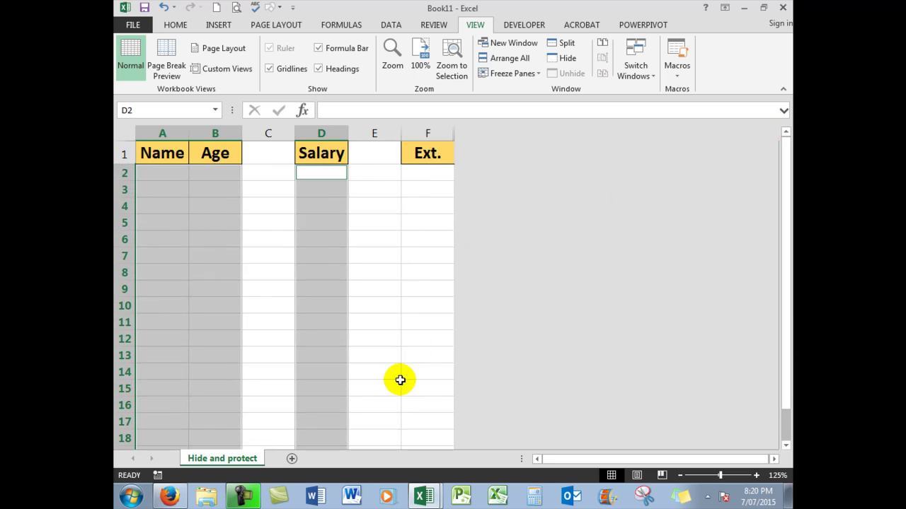
pyautogui.click(425, 174)
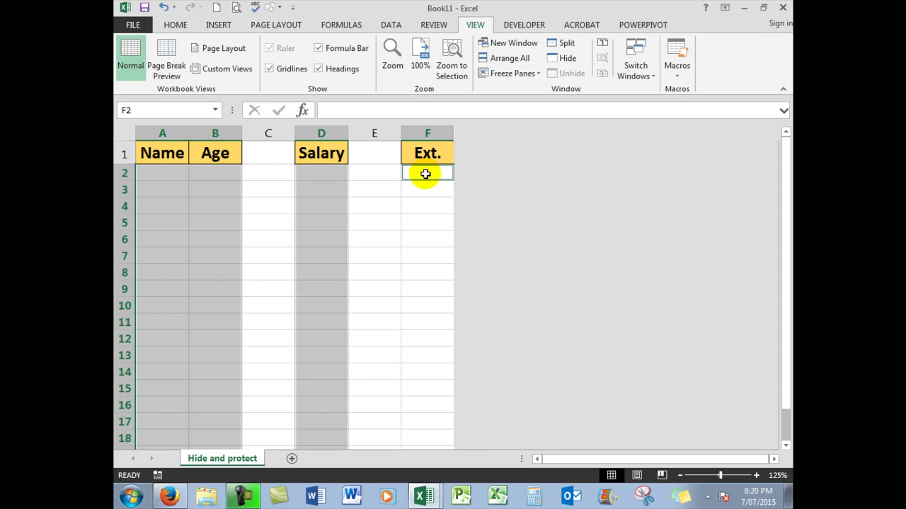
pyautogui.hotkey('ctrl', 'shift', 'Down')
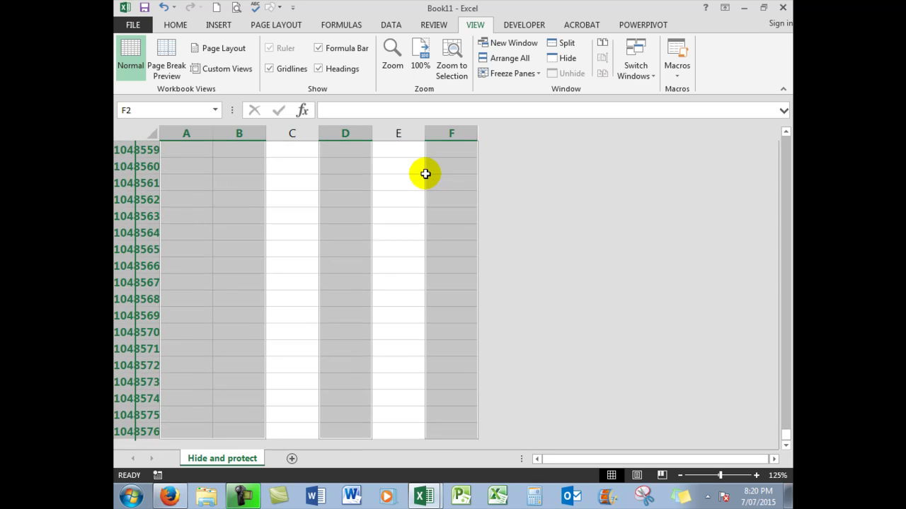
pyautogui.click(785, 438)
pyautogui.moveTo(786, 438); pyautogui.dragTo(785, 131)
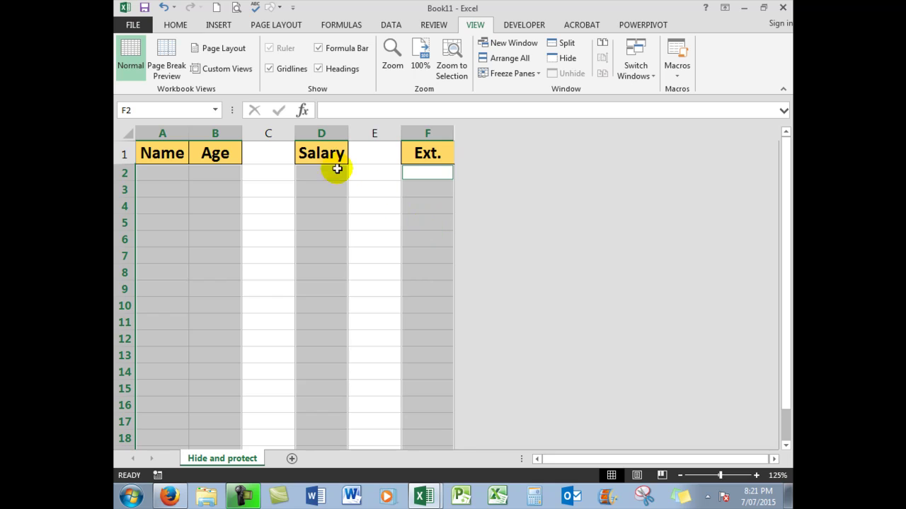
pyautogui.click(174, 26)
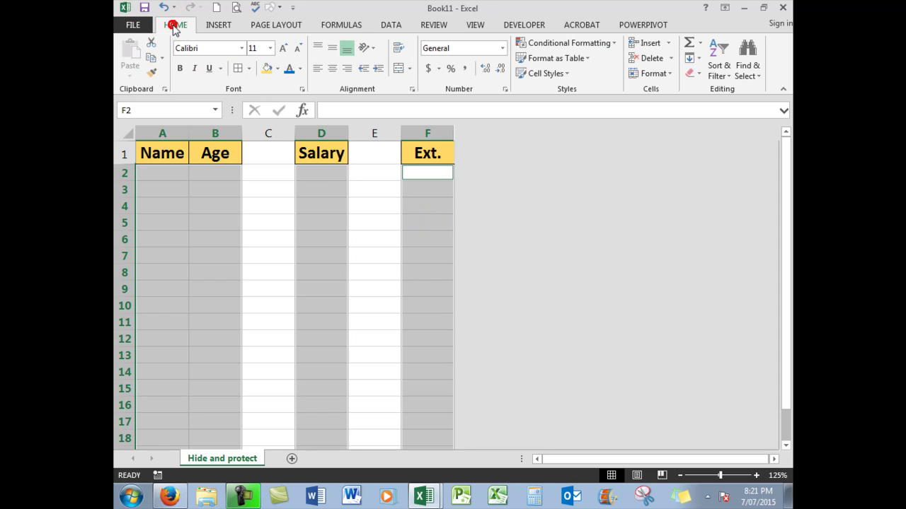
pyautogui.click(505, 88)
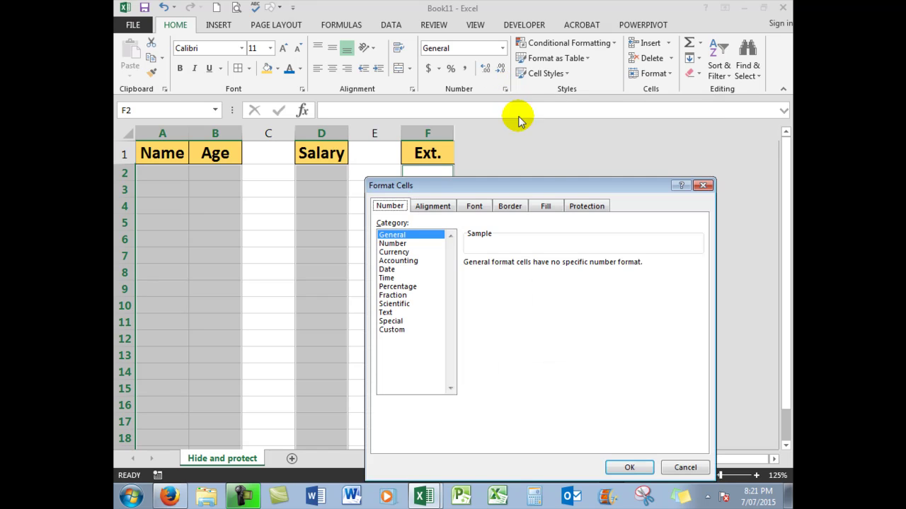
pyautogui.click(584, 205)
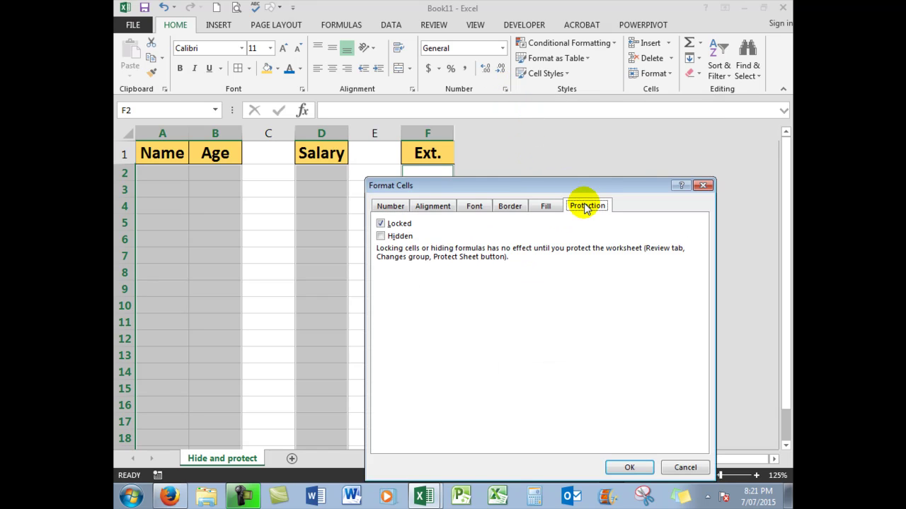
pyautogui.click(381, 223)
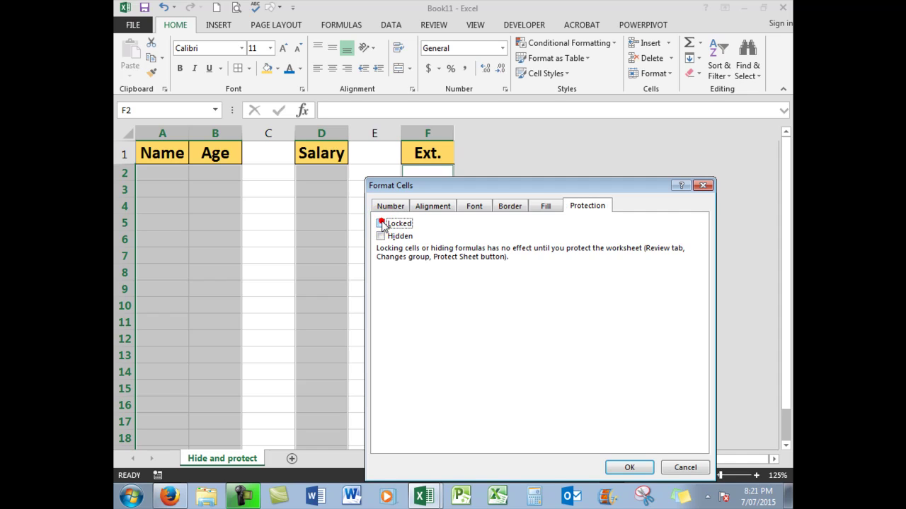
pyautogui.click(631, 469)
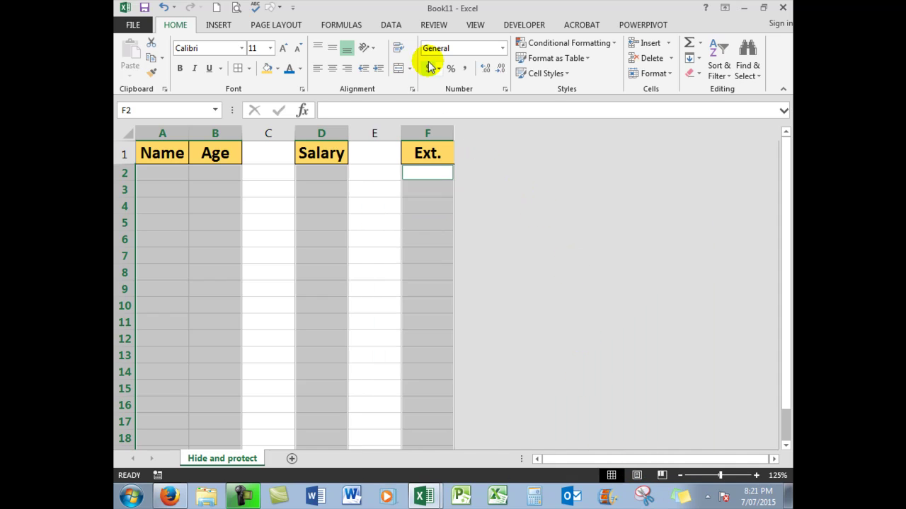
# Protect the sheet without a password, allowing users to select only unlocked cells
pyautogui.click(431, 25)
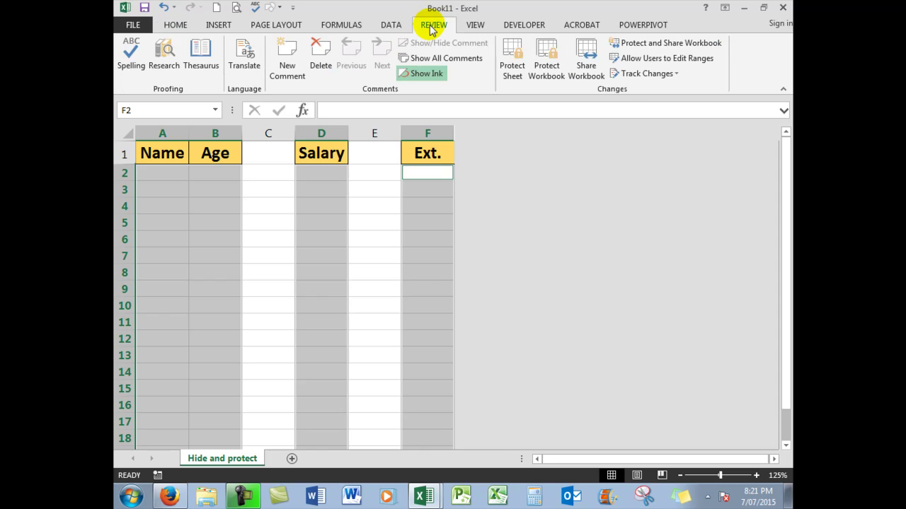
pyautogui.click(513, 56)
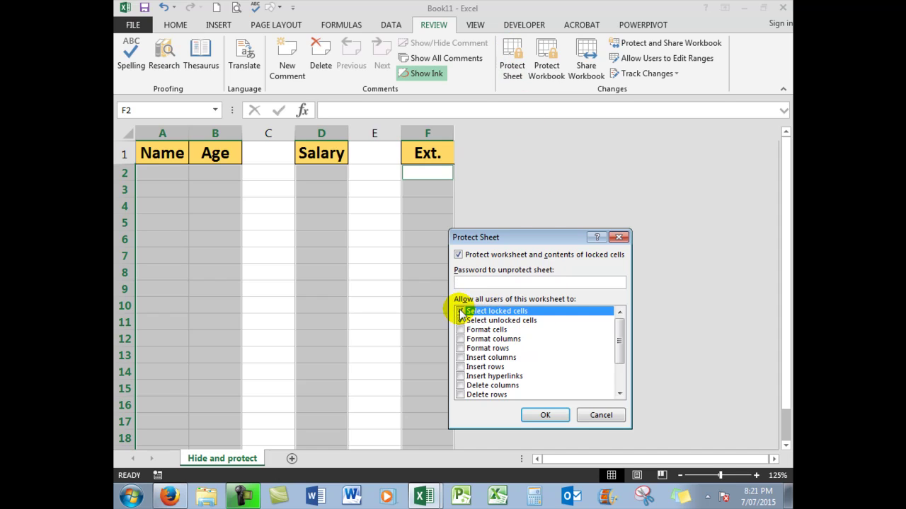
pyautogui.click(460, 312)
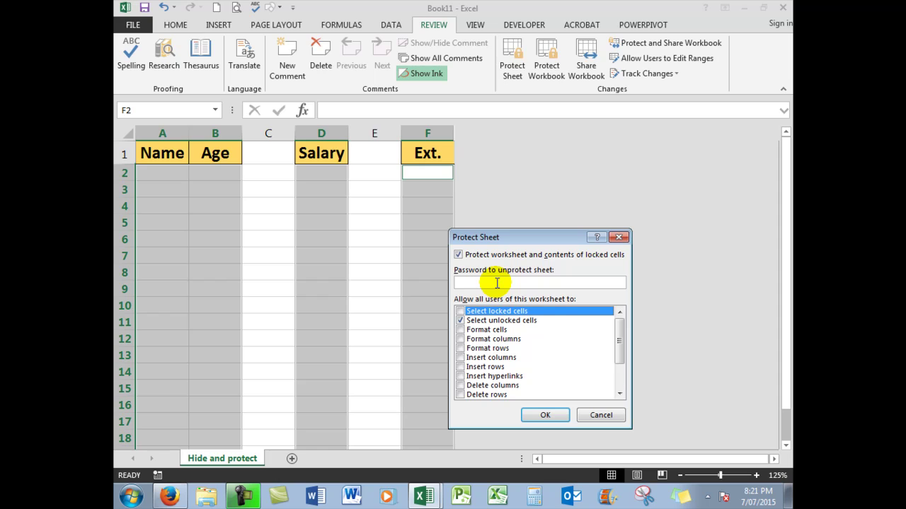
pyautogui.click(545, 416)
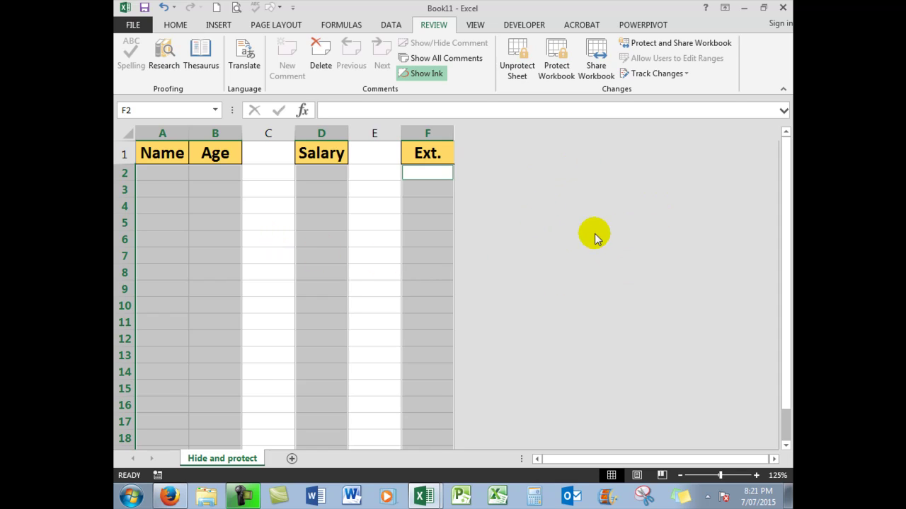
# Test the protection by trying to select the hidden area and the locked cells C1 and E1
pyautogui.click(594, 234)
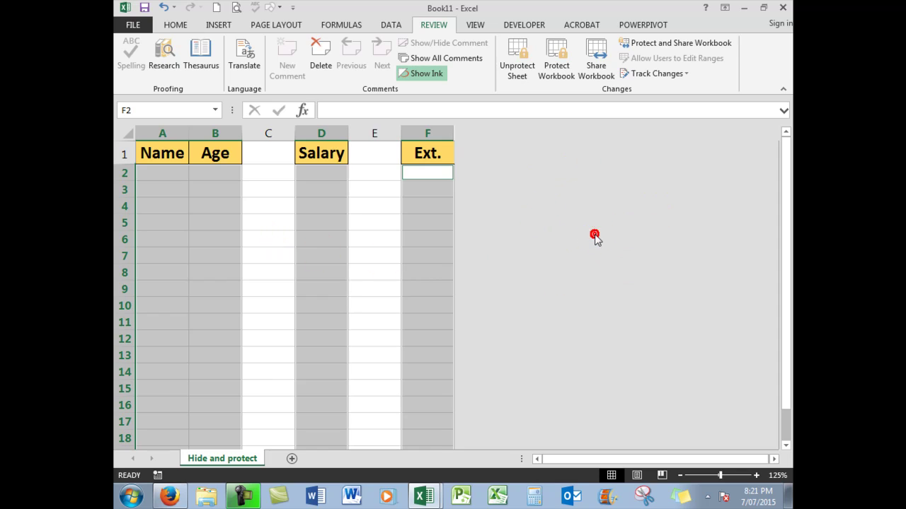
pyautogui.click(269, 154)
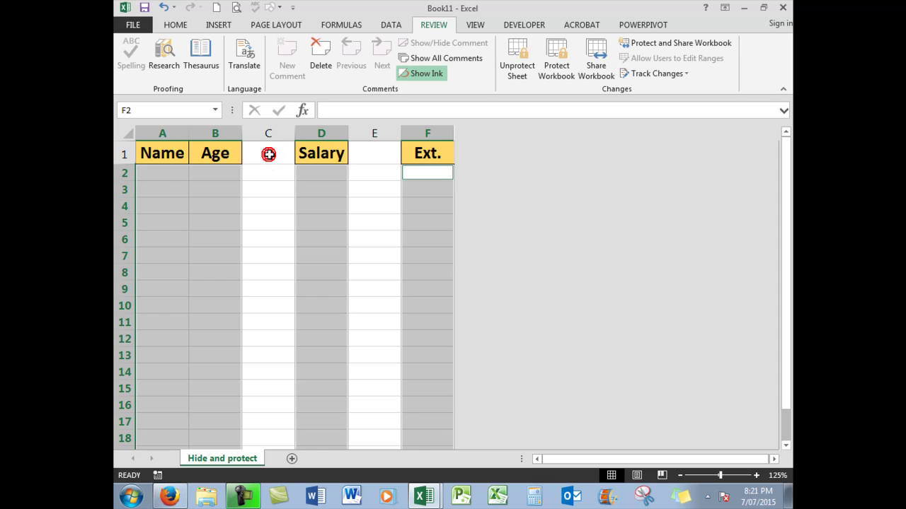
pyautogui.click(377, 151)
# Fill row 2 with the first person's name, age 23, salary 35000 and extension 123
pyautogui.click(162, 174)
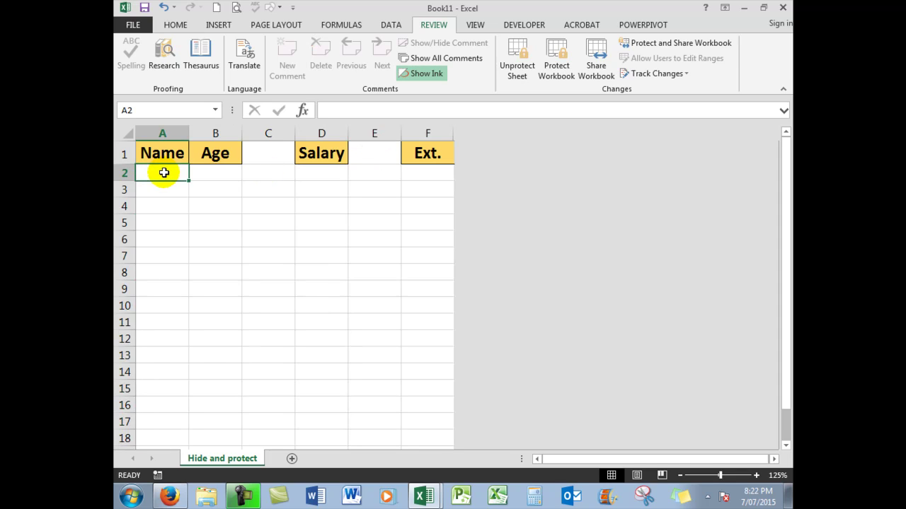
pyautogui.write('B')
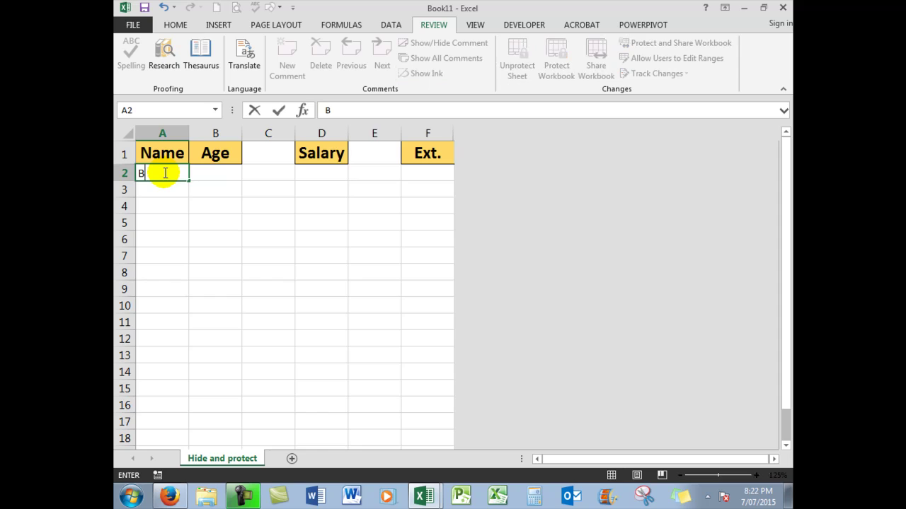
pyautogui.write('ill')
pyautogui.press('Tab')
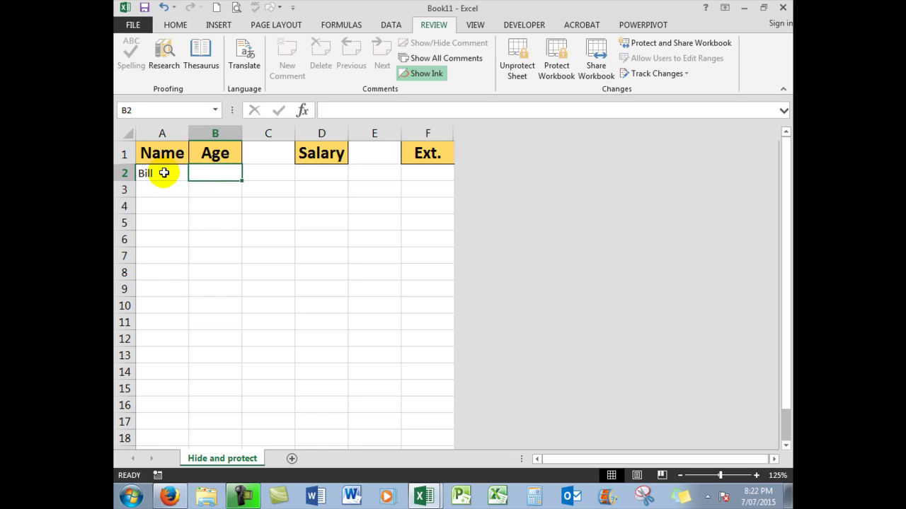
pyautogui.write('23')
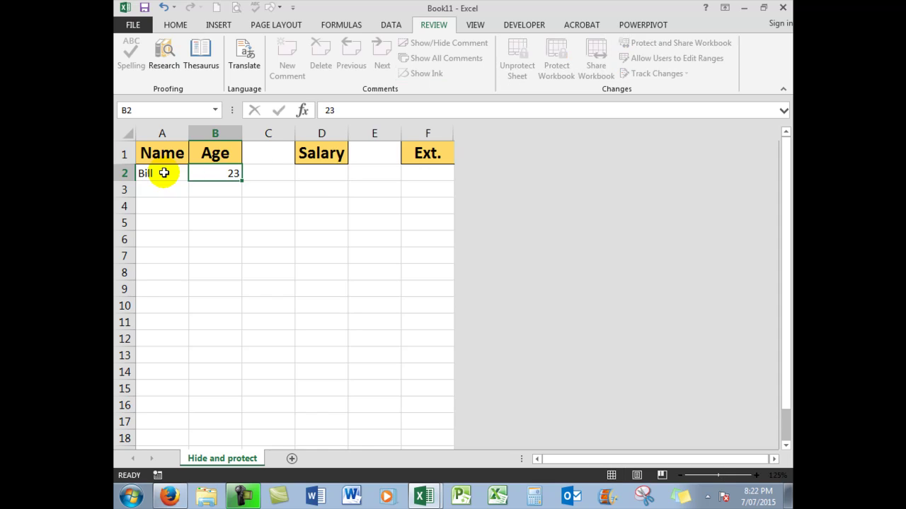
pyautogui.press('Tab')
pyautogui.press('Tab')
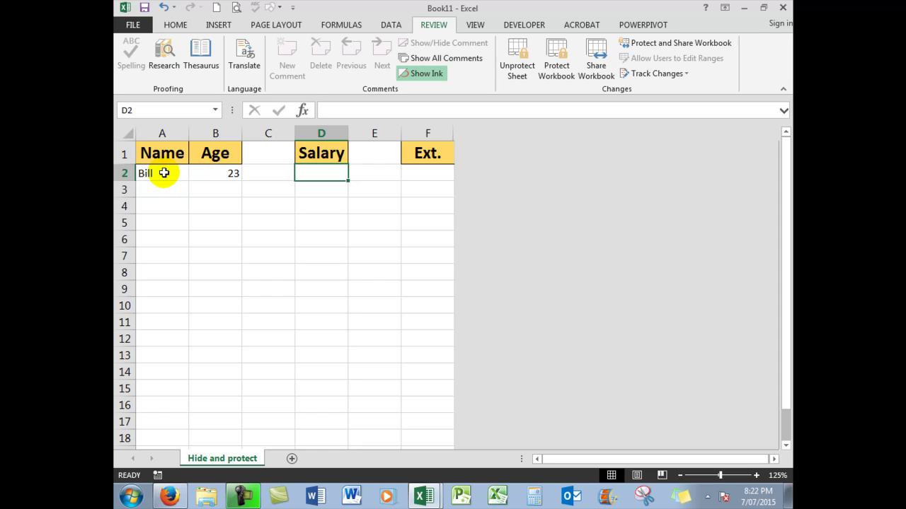
pyautogui.write('35000')
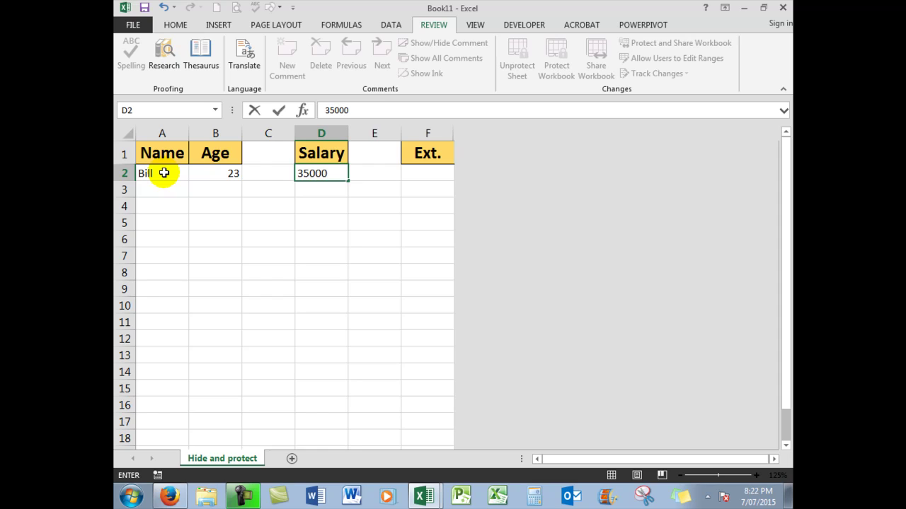
pyautogui.press('Tab')
pyautogui.press('Tab')
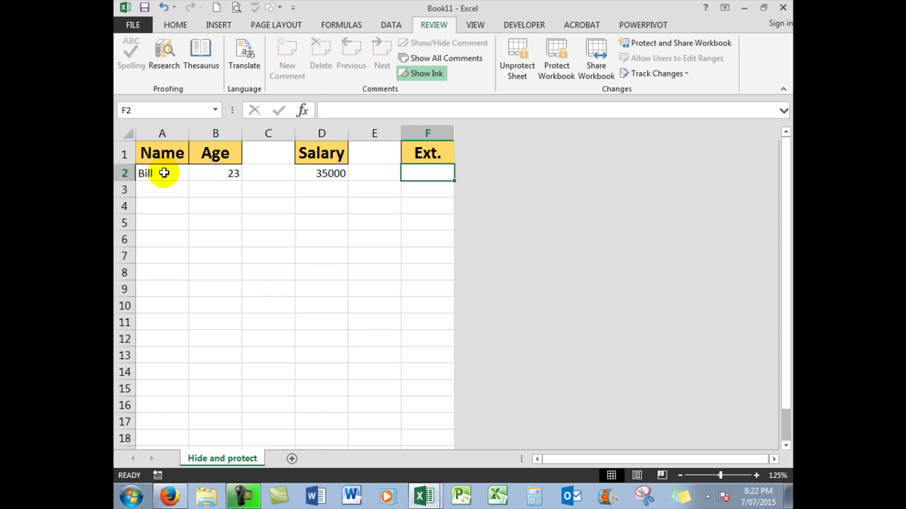
pyautogui.write('123')
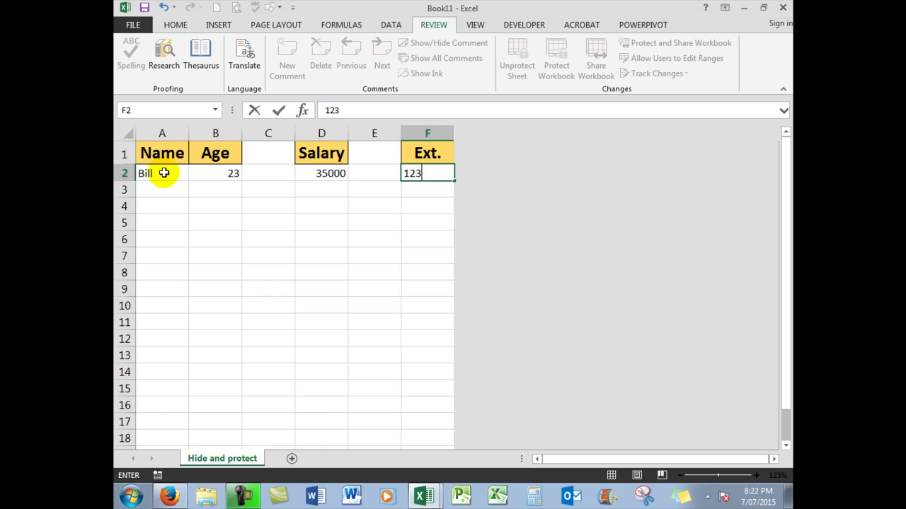
pyautogui.press('Return')
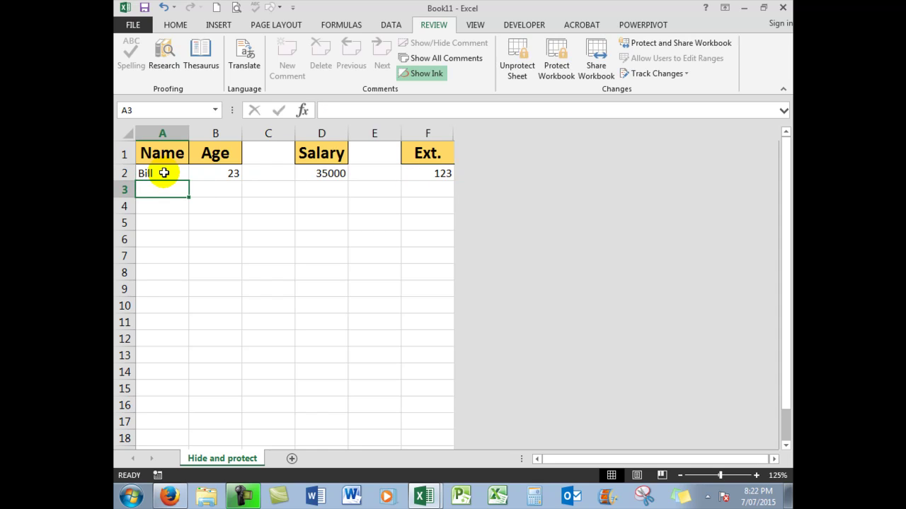
# Fill row 3 with the second person's name, age 45, salary 40000 and extension 234
pyautogui.write('Tom')
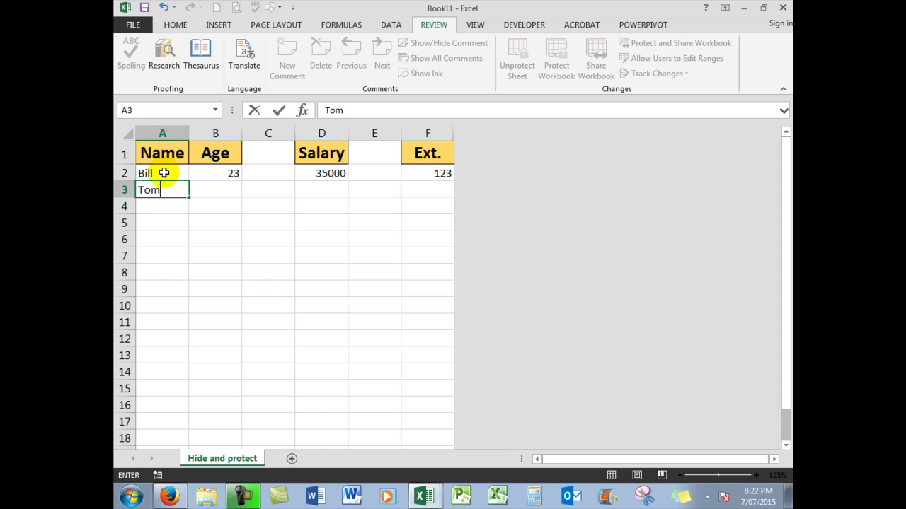
pyautogui.press('Tab')
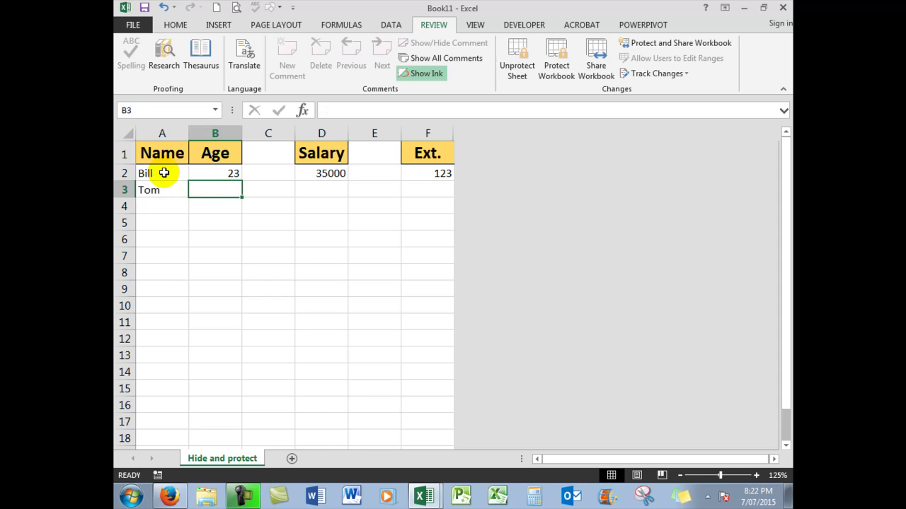
pyautogui.write('45')
pyautogui.press('Tab')
pyautogui.press('Tab')
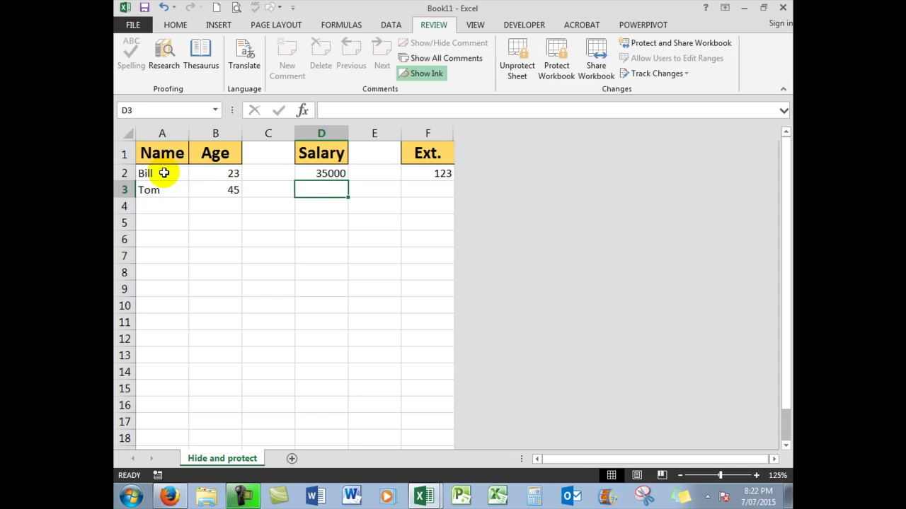
pyautogui.write('4')
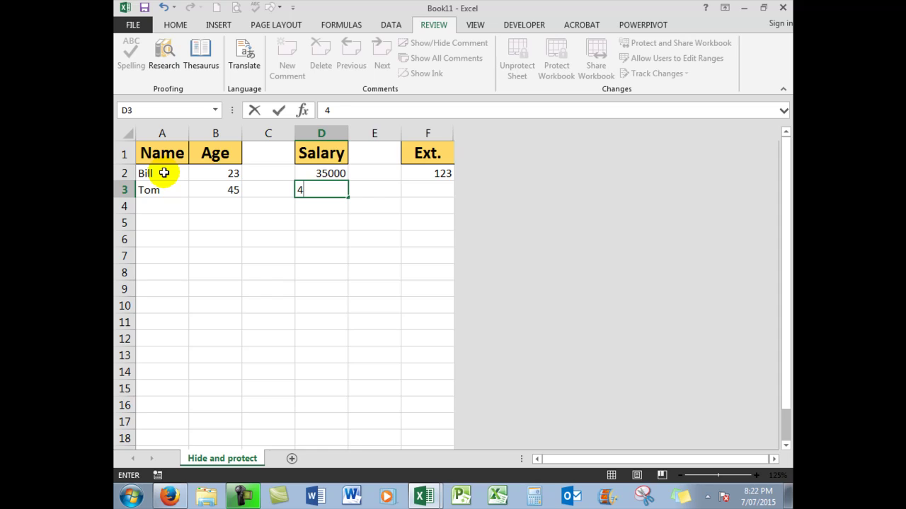
pyautogui.write('0000')
pyautogui.press('Tab')
pyautogui.press('Tab')
pyautogui.write('234')
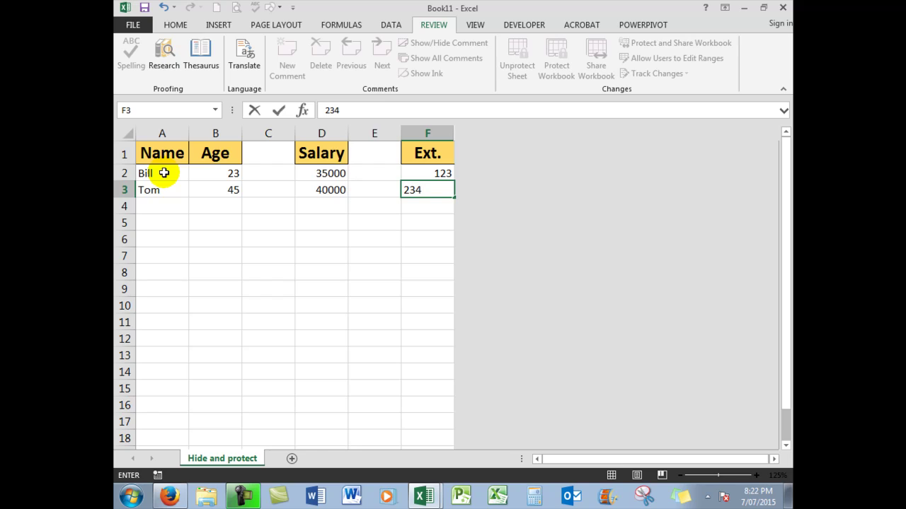
pyautogui.press('Return')
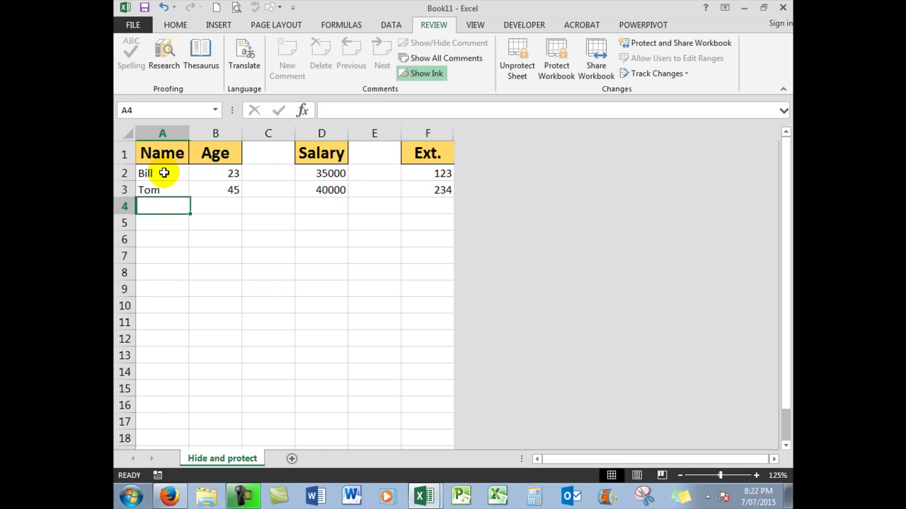